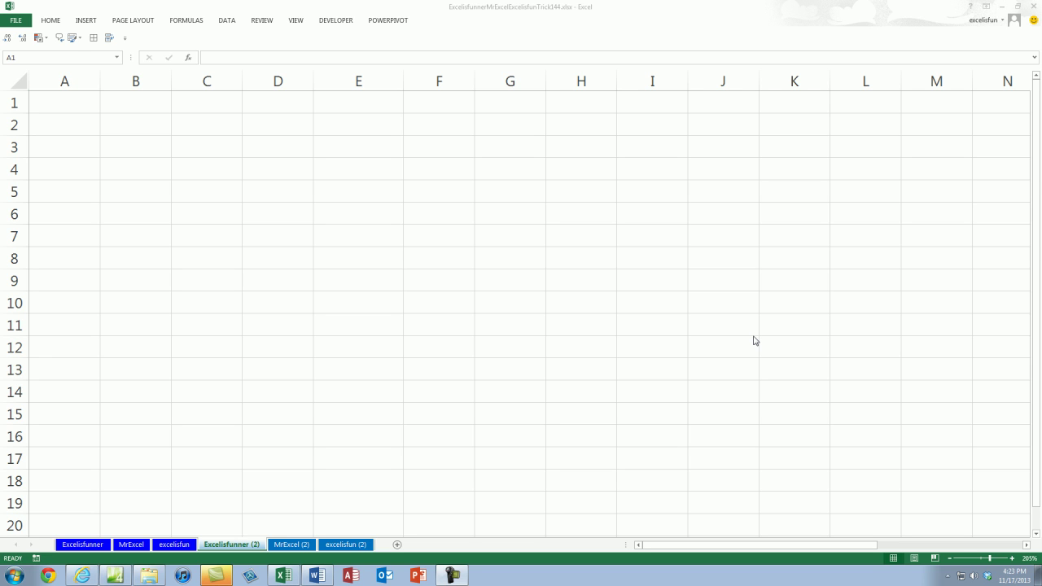
Enter 12 in both A1 and A2
left_click(68, 103)
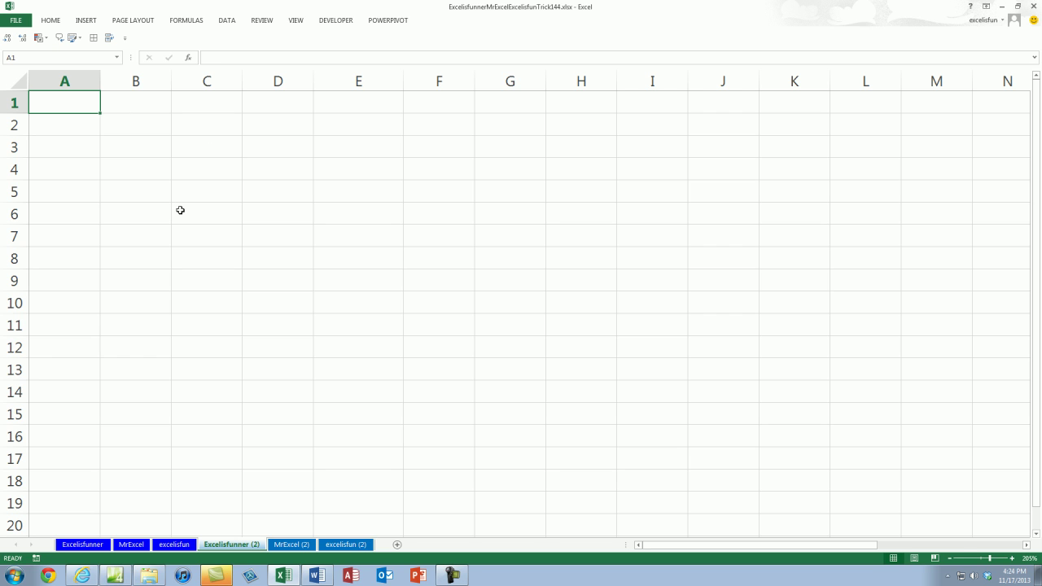
type("12")
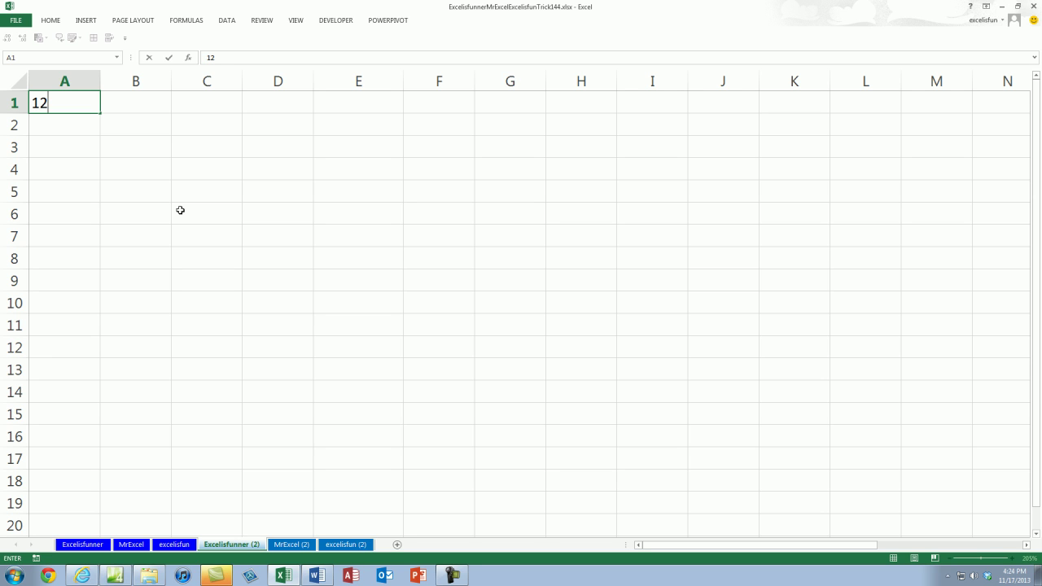
key("Return")
key("ctrl+apostrophe")
key("Return")
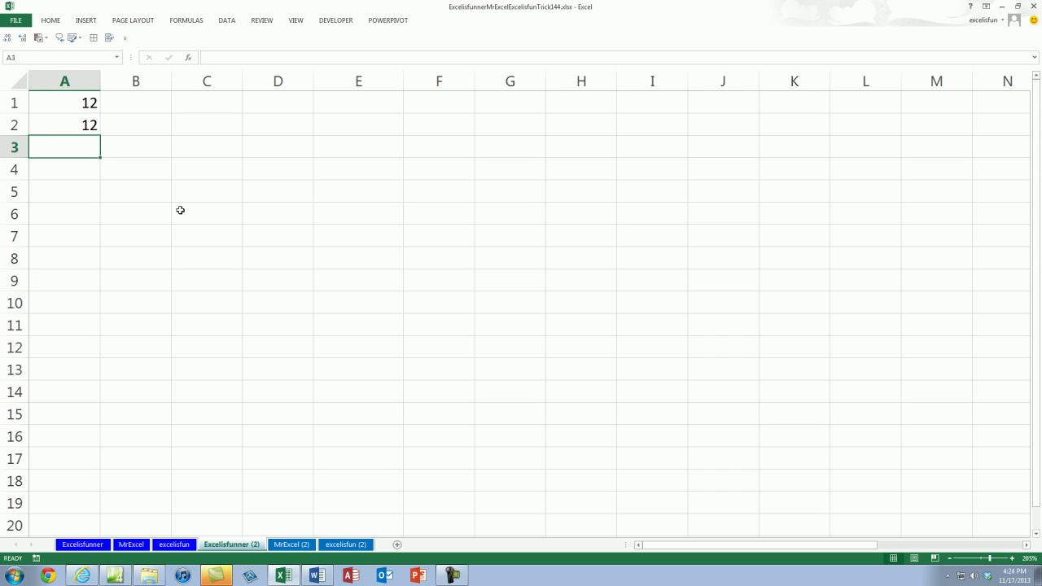
Build the formula =A2*A1 in A3 by pointing at the cells, so it shows 144
type("=")
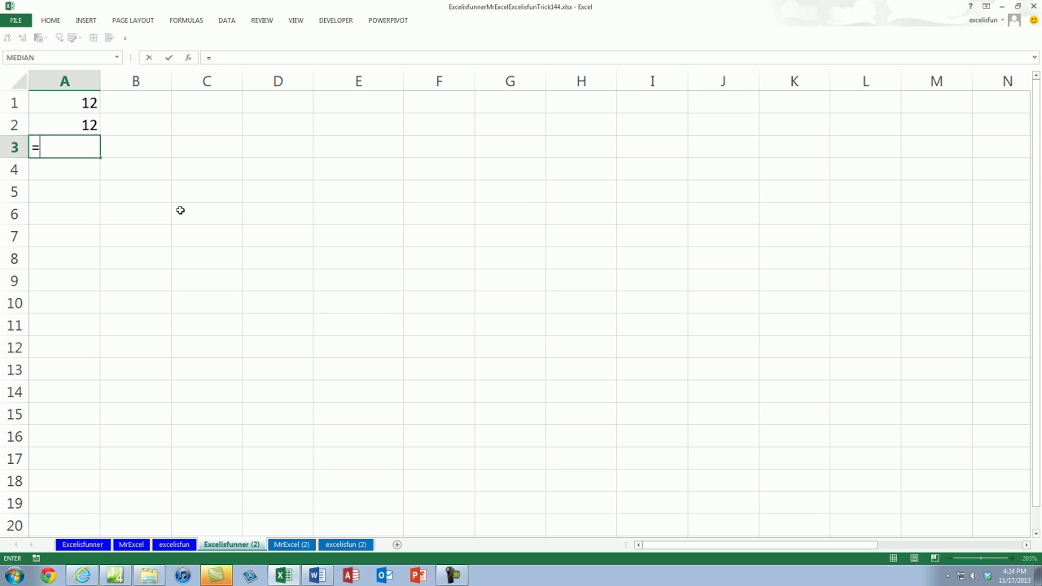
key("Up")
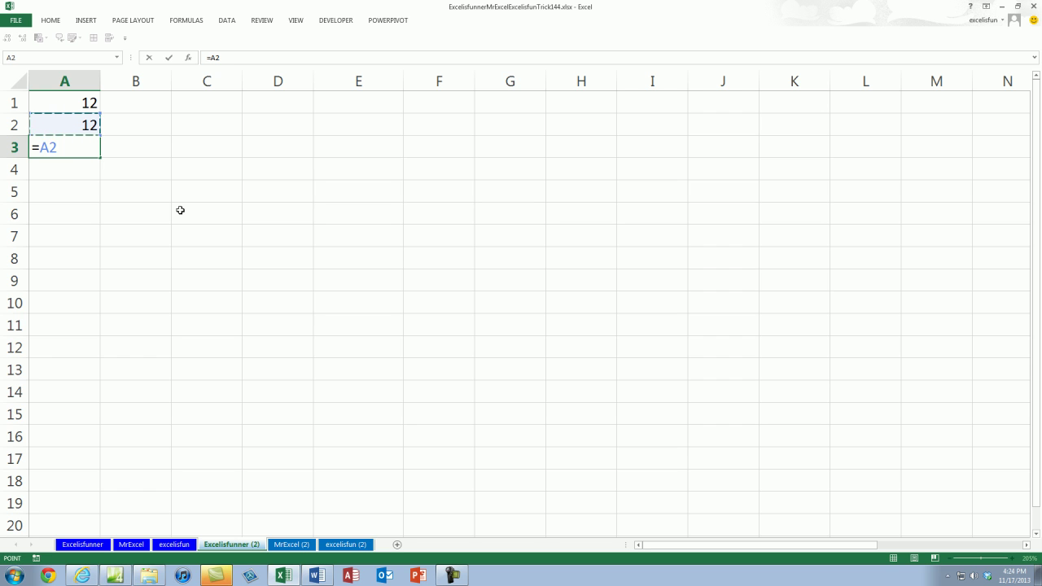
type("*")
key("Up")
key("Up")
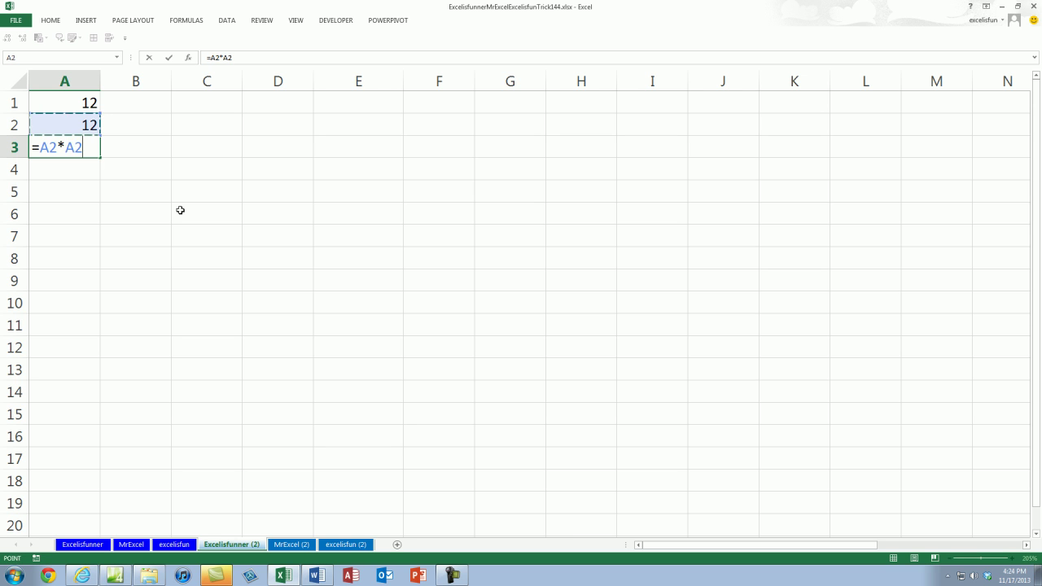
key("Right")
key("Down")
key("Down")
key("Right")
key("Right")
key("Down")
key("Down")
key("Left")
key("Down")
key("Left")
key("Left")
key("Down")
key("Down")
key("Right")
key("Down")
key("Right")
key("Right")
key("Right")
key("Up")
key("Down")
key("Left")
key("Up")
key("Left")
key("Left")
key("Left")
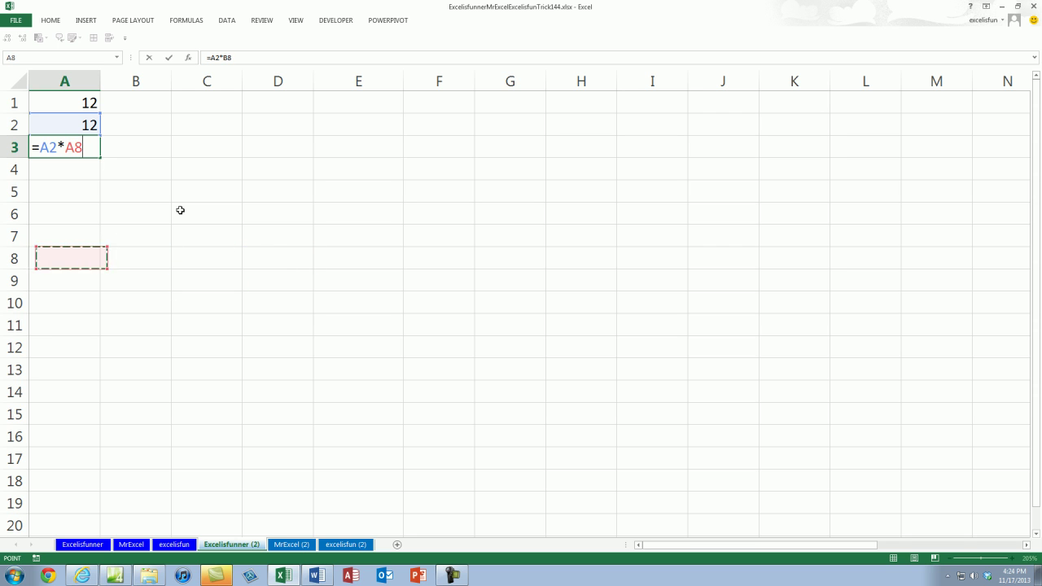
key("Right")
key("Right")
key("Up")
key("Up")
key("Left")
key("Right")
key("Up")
key("Up")
key("Up")
key("Up")
key("Left")
key("Up")
key("Left")
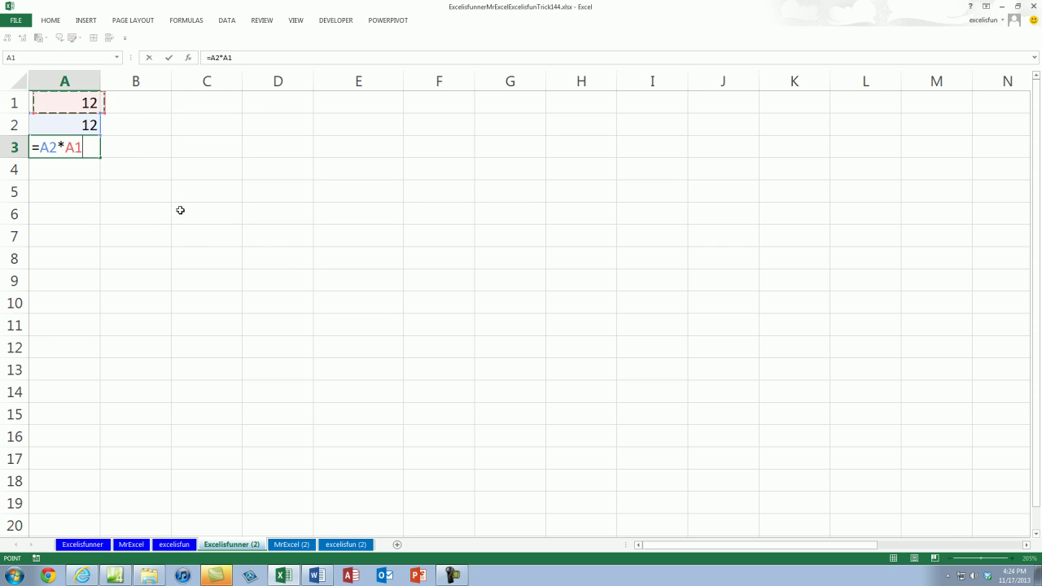
key("Down")
key("Right")
key("Right")
key("Right")
key("Right")
key("Right")
key("Right")
key("Right")
key("Right")
key("Right")
key("Right")
key("Right")
key("Right")
key("Right")
key("Right")
key("Right")
key("Right")
key("Right")
key("Right")
key("Right")
key("Right")
key("Right")
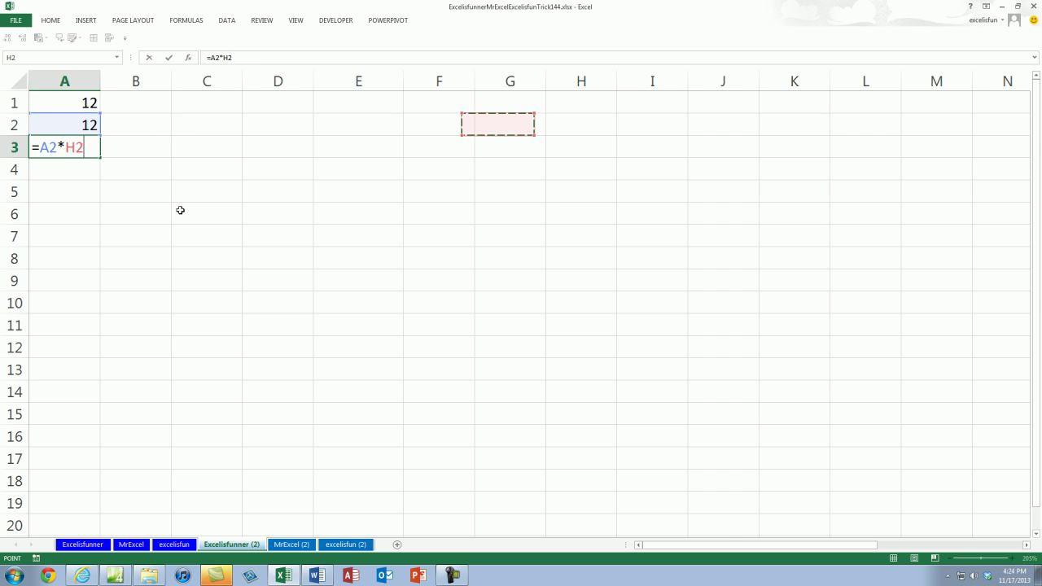
key("Left")
key("Left")
key("Right")
key("Left")
key("Right")
key("Right")
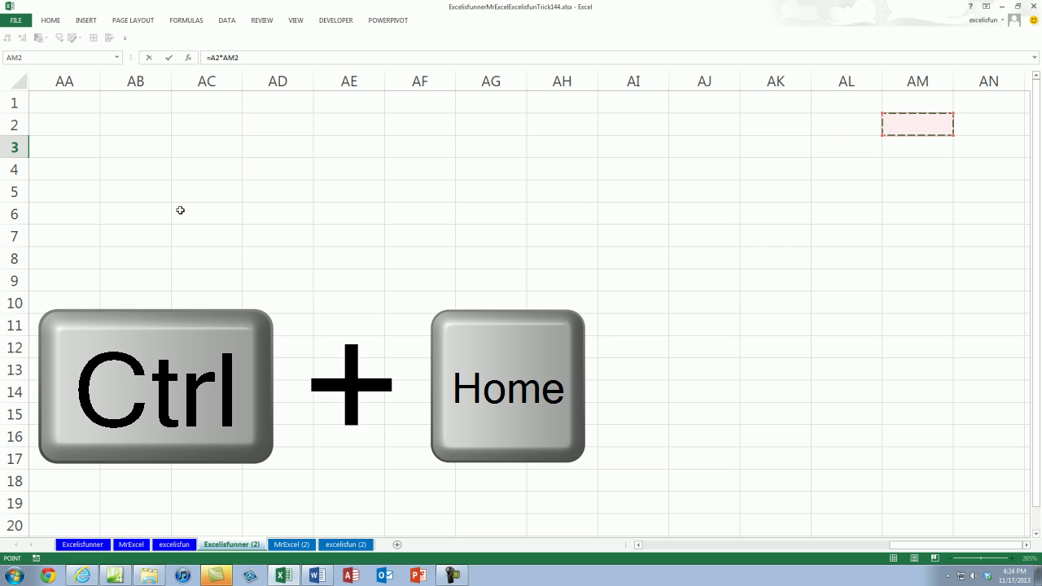
key("ctrl+Home")
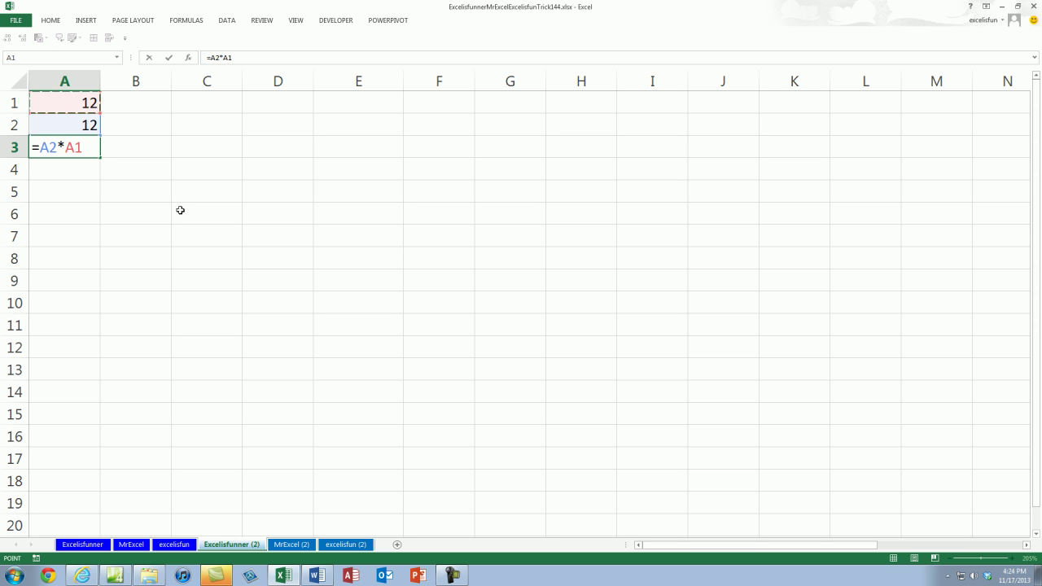
key("Return")
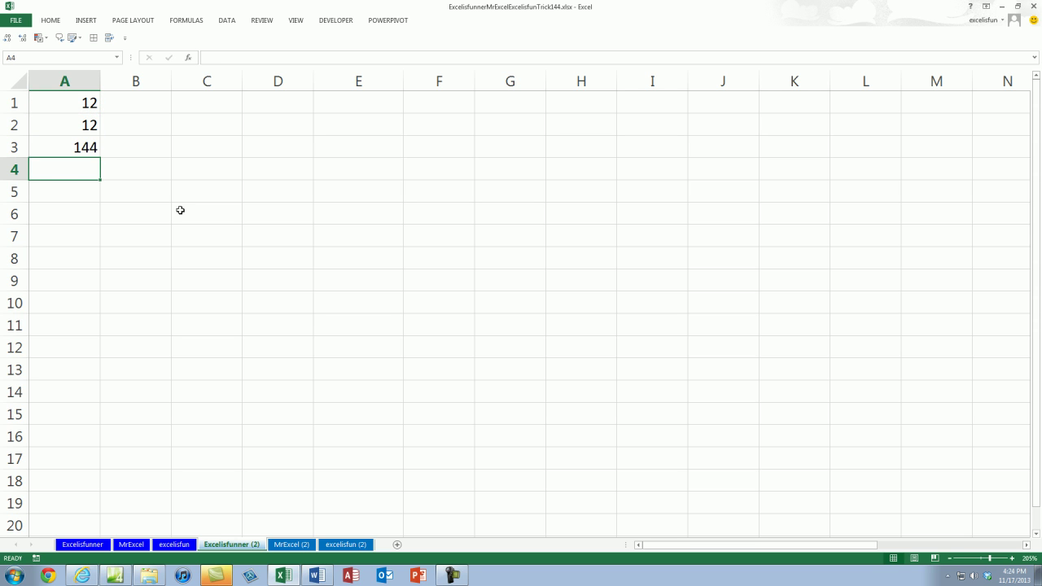
key("Up")
key("Right")
key("Down")
key("Left")
key("Up")
key("Right")
key("Down")
key("Left")
key("Up")
key("Right")
key("Down")
key("Left")
key("Up")
key("Right")
key("Down")
key("Left")
key("Up")
key("Right")
key("Down")
key("Left")
key("Up")
key("Right")
key("Down")
key("Left")
key("Up")
key("Right")
key("Down")
key("Left")
key("Up")
key("Right")
key("Down")
key("Left")
key("Up")
key("Right")
key("Down")
key("Left")
key("Up")
key("Right")
key("Right")
key("Right")
key("Right")
key("Right")
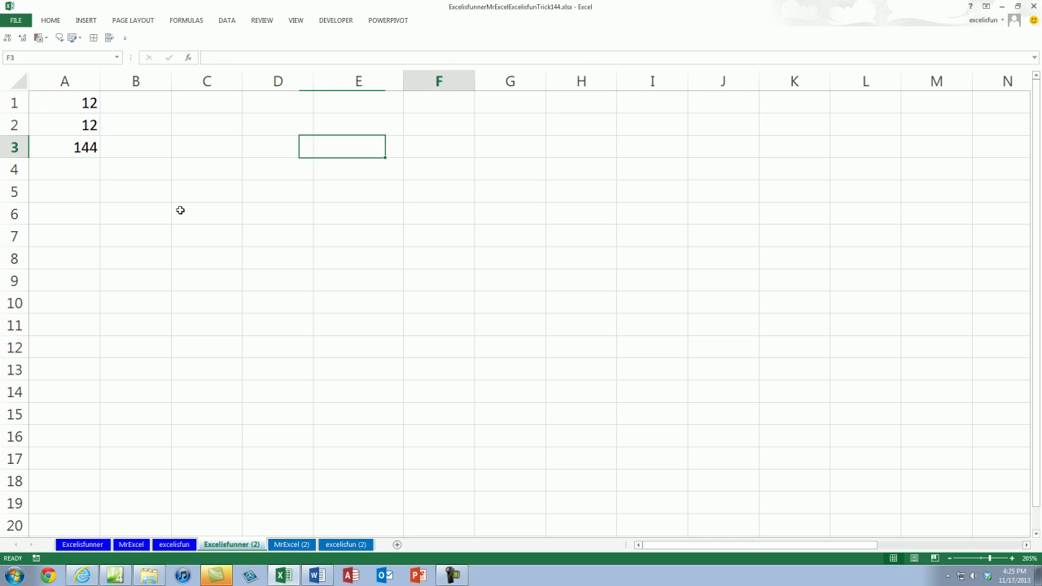
key("Right")
key("Right")
key("Right")
key("Right")
key("Right")
key("Right")
key("Right")
key("Right")
key("Right")
key("Right")
key("Right")
key("Right")
key("Right")
key("Right")
key("Right")
key("Right")
key("Right")
key("Right")
key("Right")
key("Right")
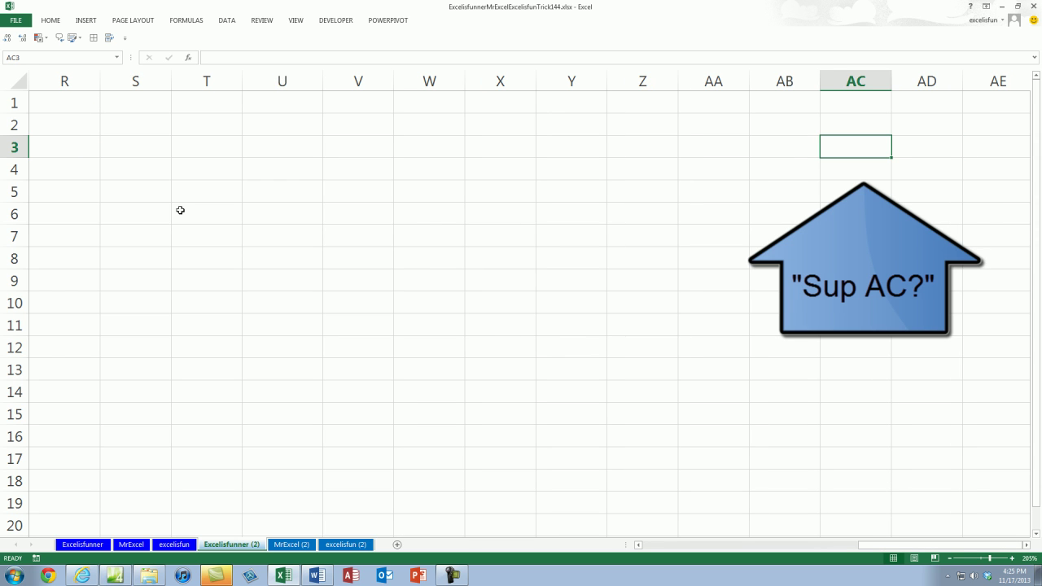
key("Left")
key("Left")
key("Left")
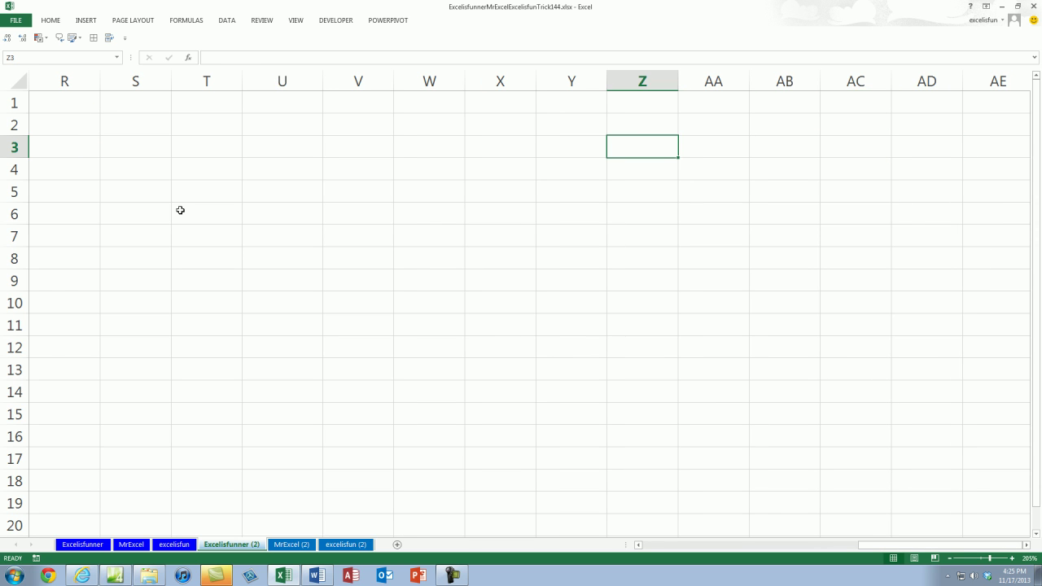
key("ctrl+Home")
Enter 1000 in both A11 and A12
key("Down")
key("Down")
key("Down")
key("Down")
key("Down")
key("Down")
key("Down")
key("Down")
key("Down")
key("Down")
type("1")
key("BackSpace")
type("1000")
key("Return")
type("1000")
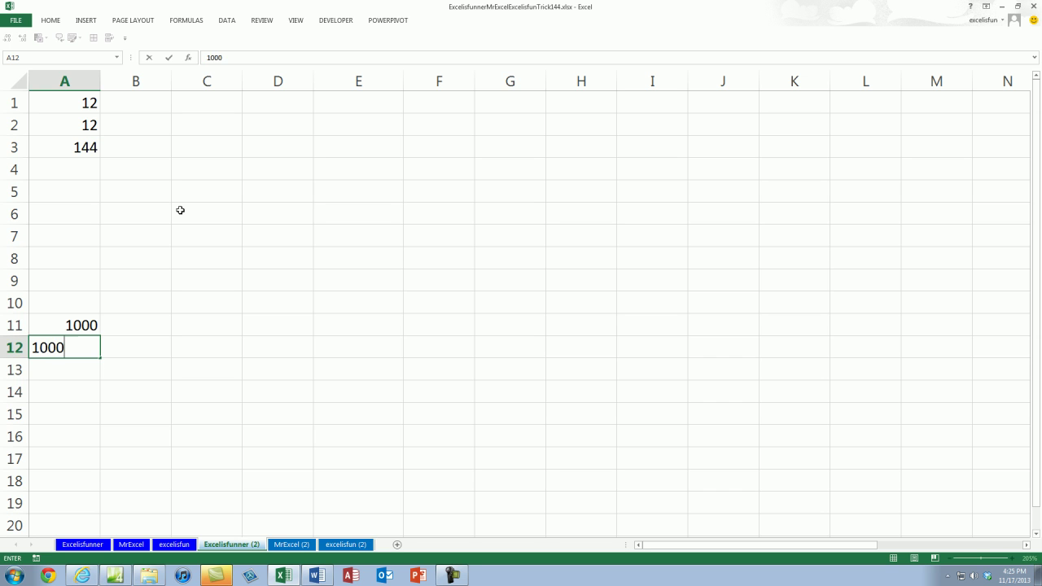
key("Return")
Enter =A12*A11 in A13 by pointing, then check the result 1000000
type("=")
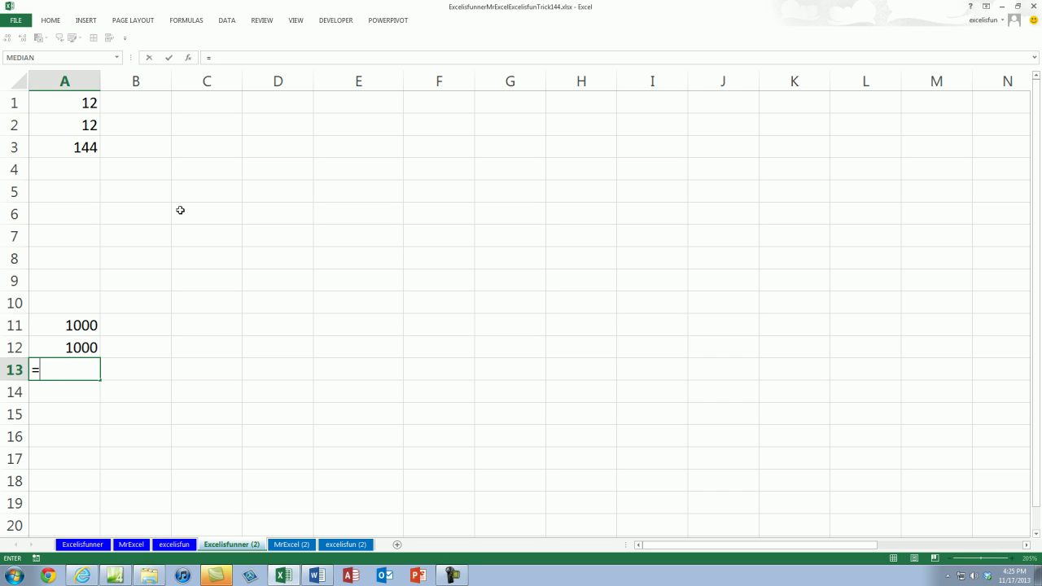
key("Up")
type("*")
key("Up")
key("Up")
key("Return")
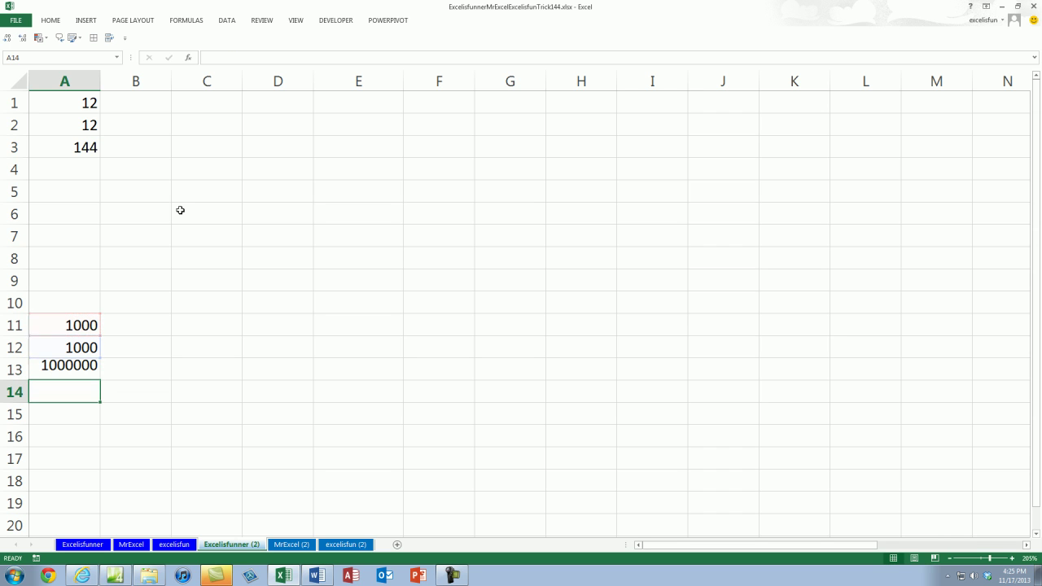
key("Up")
key("Up")
key("Down")
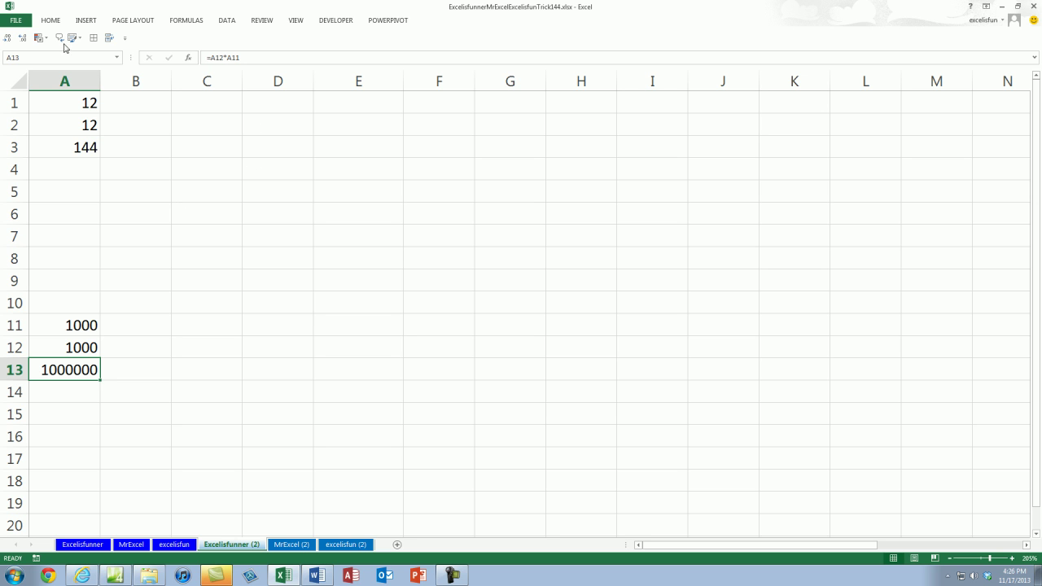
Format A13 as accounting currency ($ 1,000,000.00) and select A1:A2
left_click(29, 38)
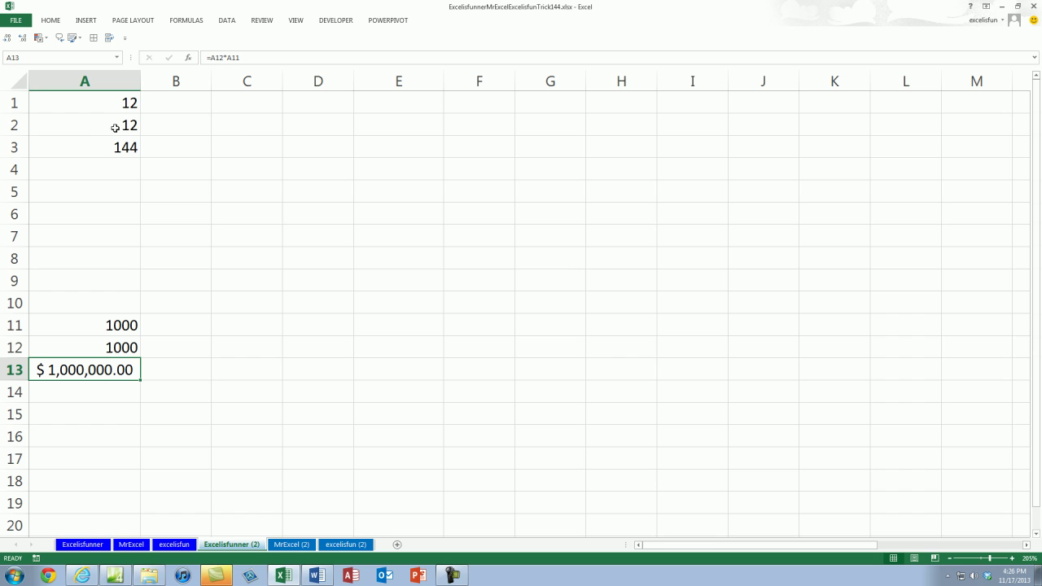
left_click_drag(129, 103, 126, 122)
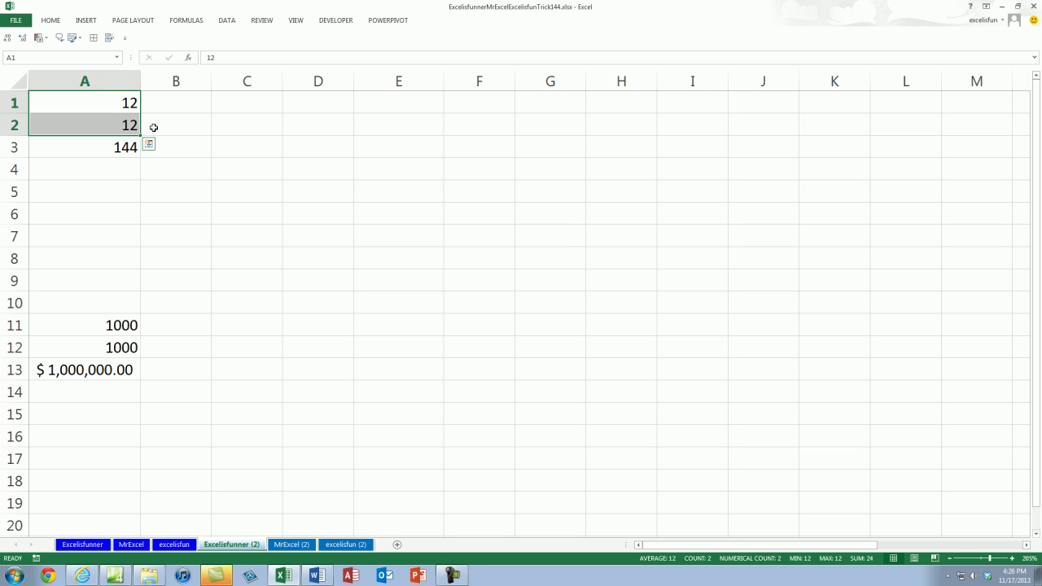
Fill A1 and A2 with 13, then with 6, so A3 shows 36
type("13")
key("ctrl+Return")
type("6")
key("ctrl+Return")
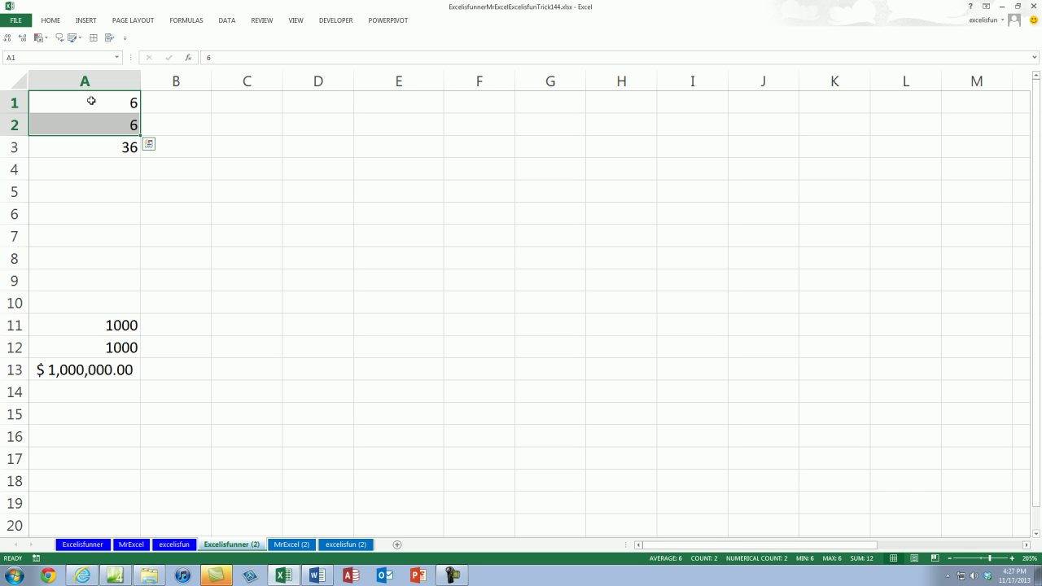
Enter 6 in C1 and the squaring formula =C1^2 in C2
left_click(266, 104)
type("6")
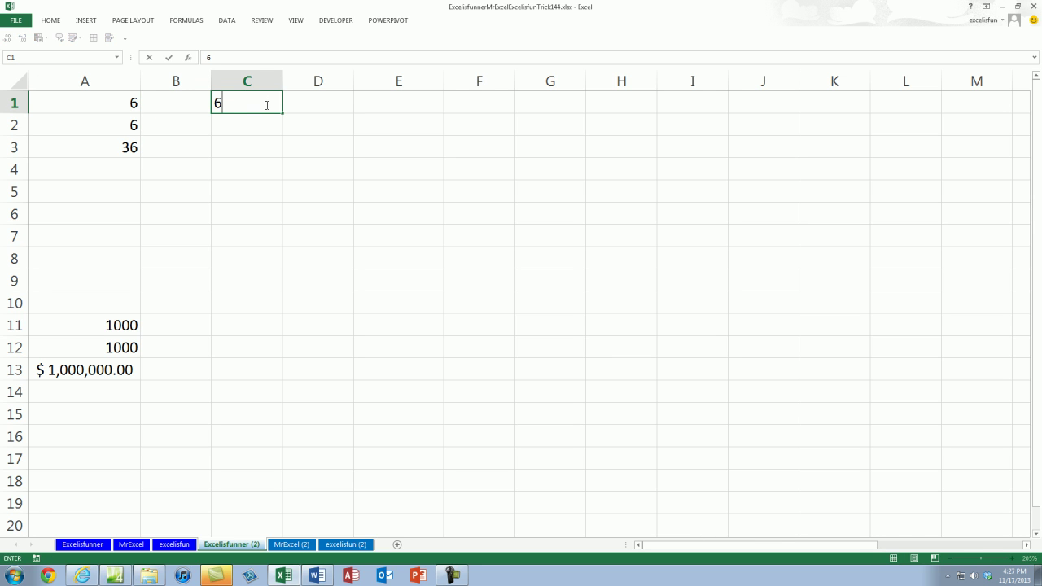
key("Return")
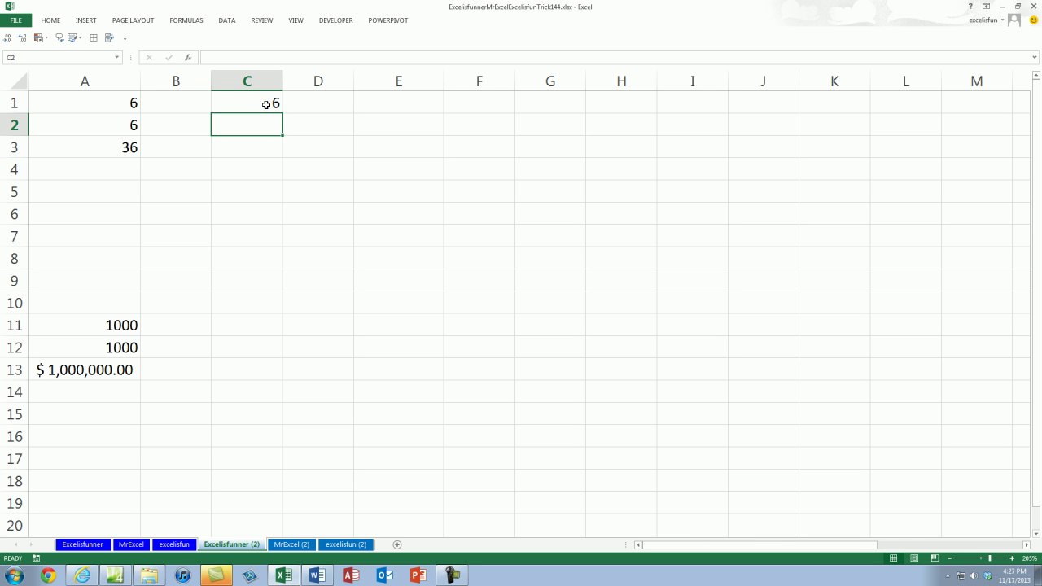
type("=")
key("Up")
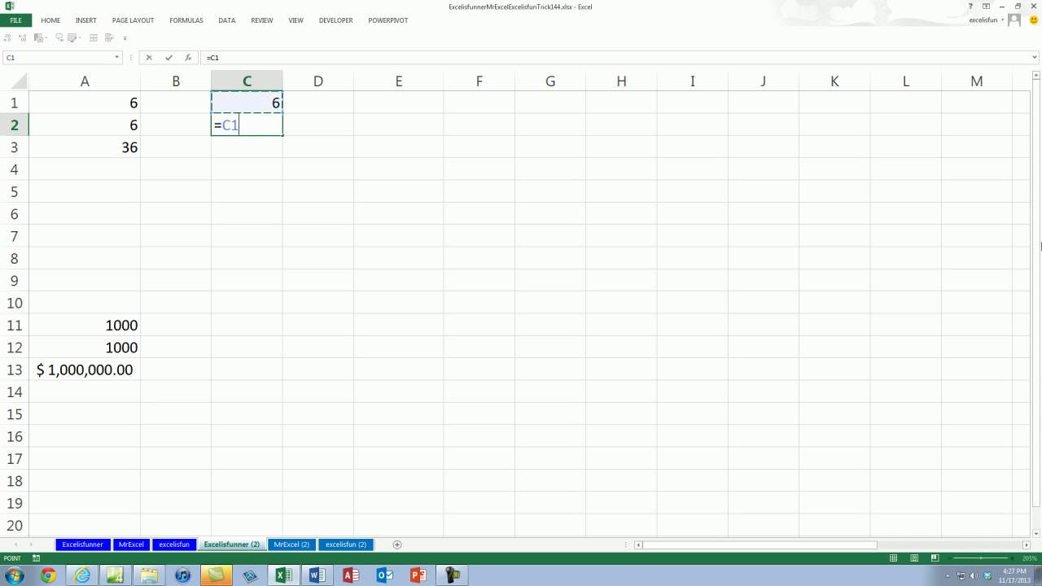
type("^2")
key("ctrl+Return")
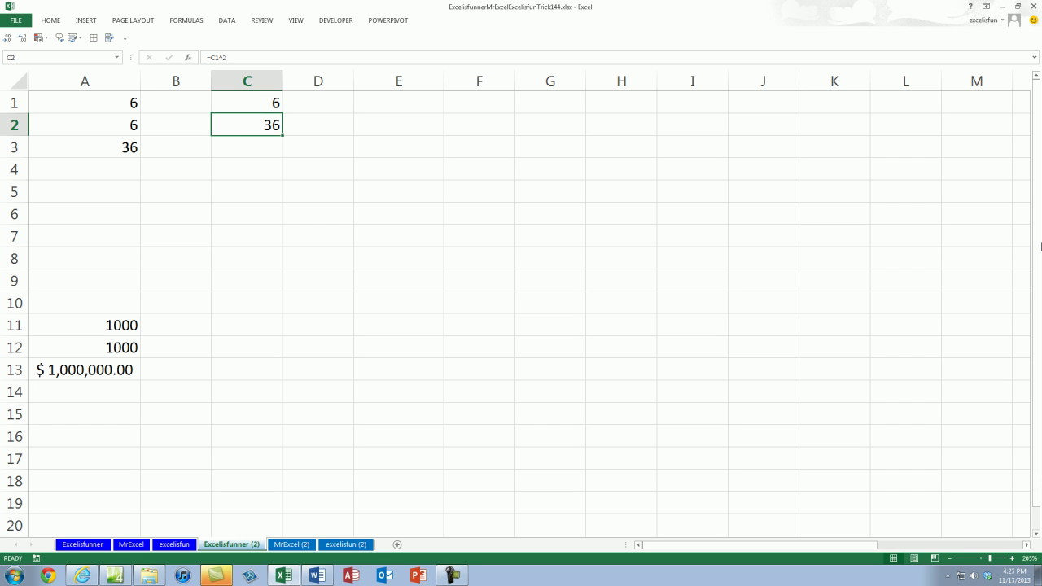
Test the square by changing C1 to 7, 9, 13, 18 and finally 1000
left_click(267, 103)
type("7")
key("ctrl+Return")
type("9")
key("ctrl+Return")
type("13")
key("ctrl+Return")
type("18")
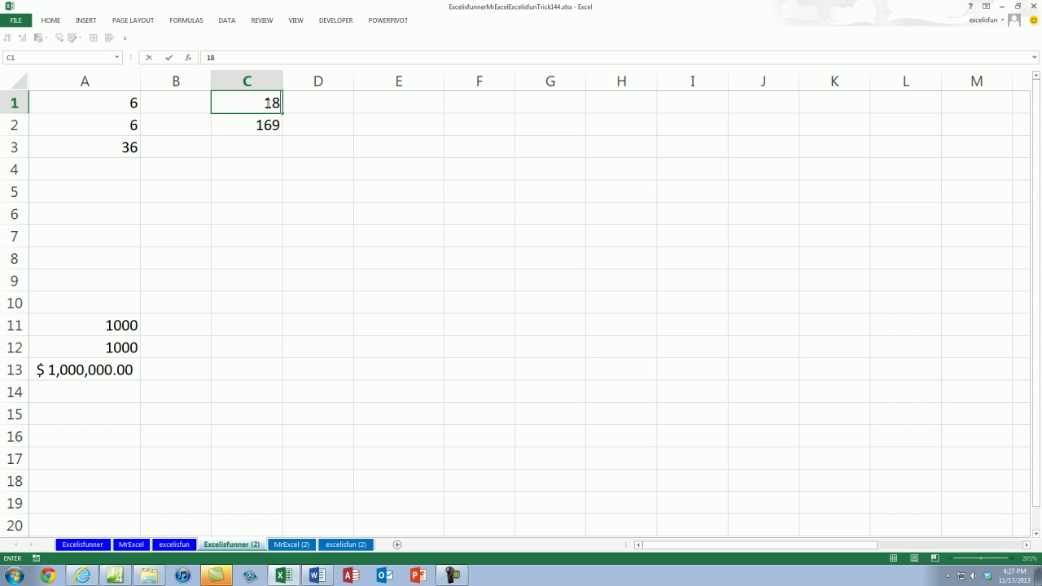
key("ctrl+Return")
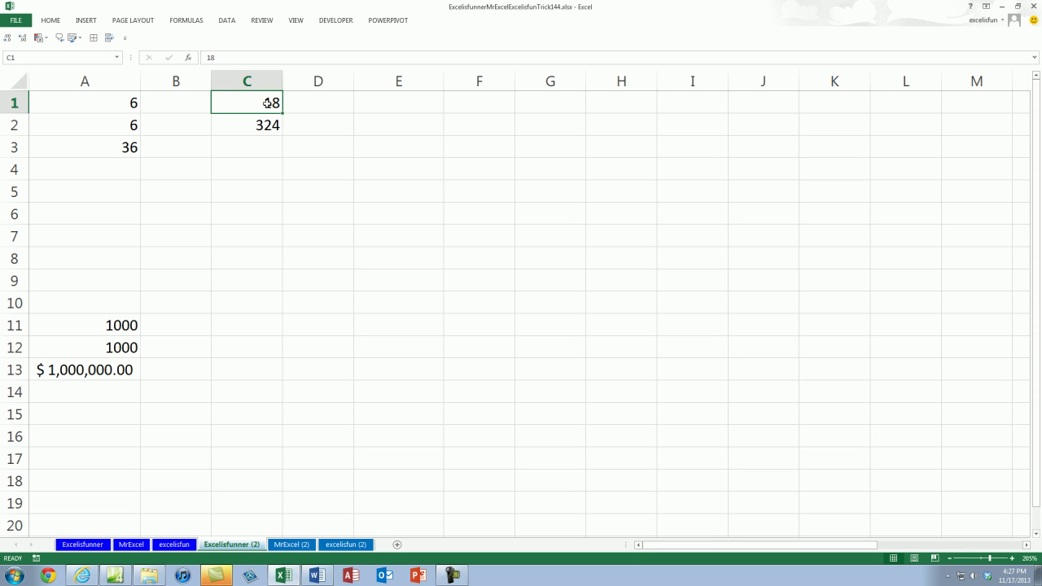
type("1000")
key("ctrl+Return")
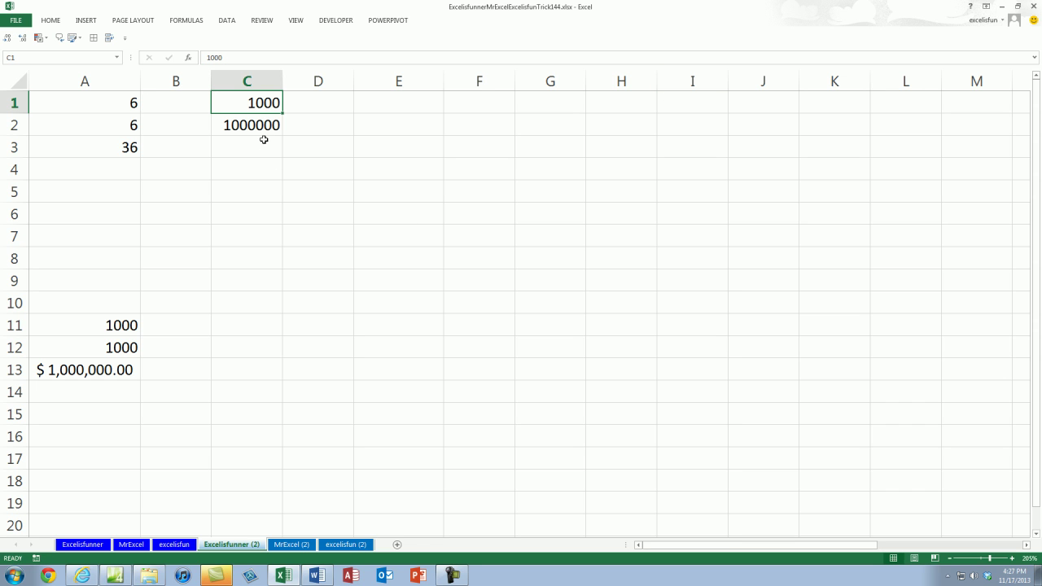
Apply comma style to C2 (1,000,000.00) and enter 7.5 in E3
left_click(261, 126)
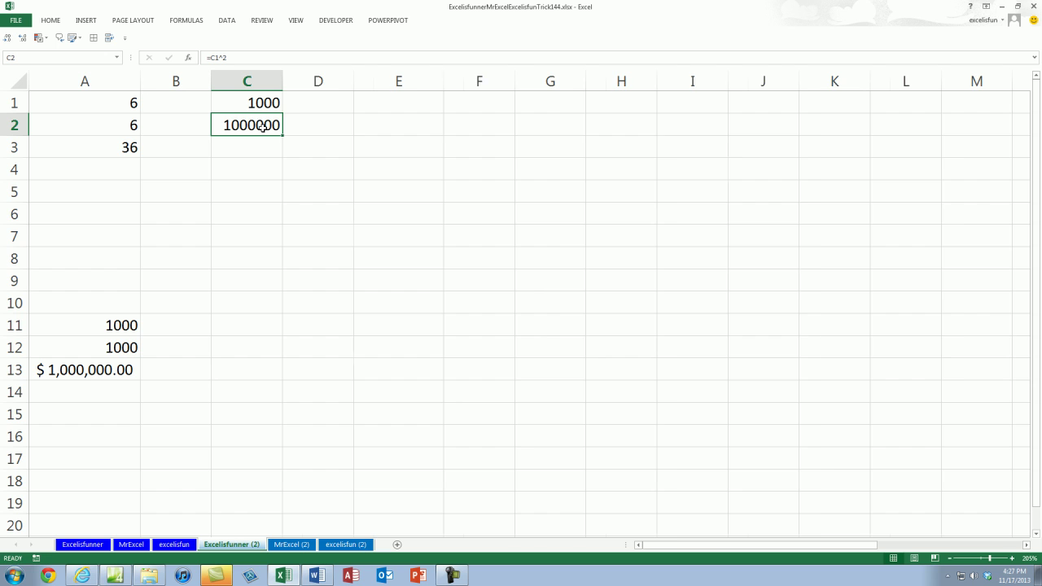
key("ctrl+shift+1")
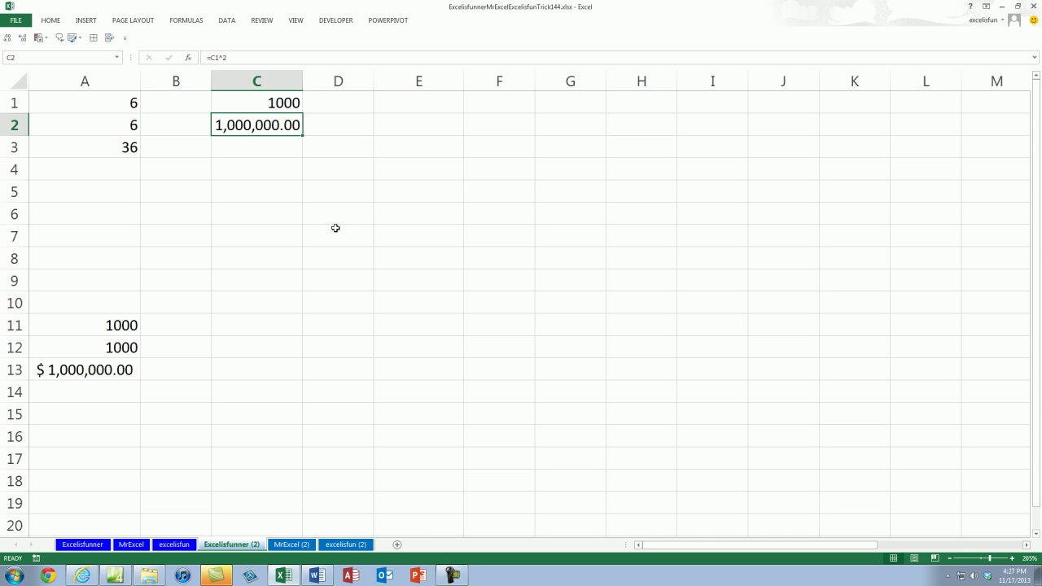
left_click(401, 147)
type("7.5")
key("Return")
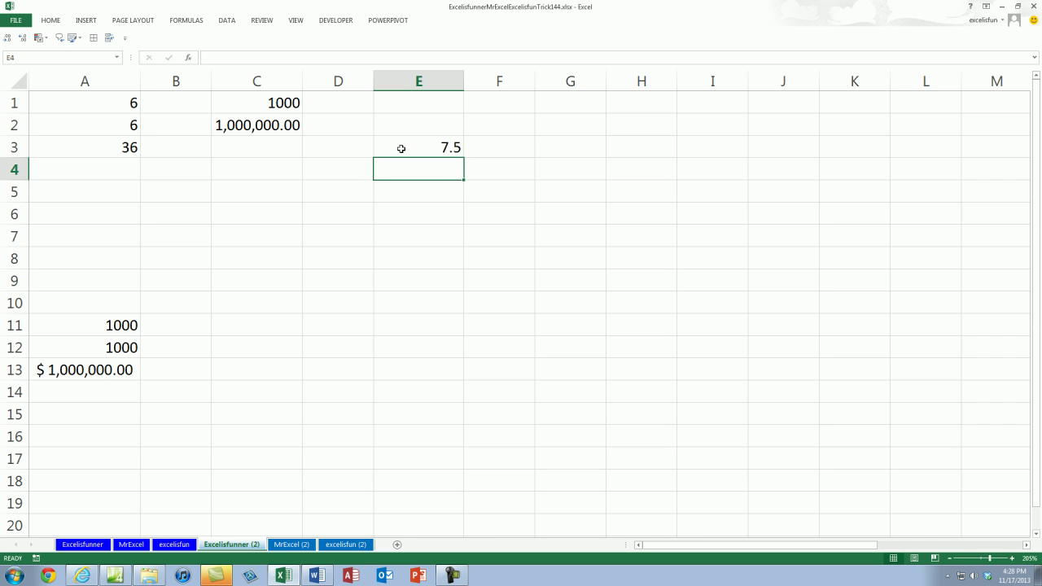
Remove E3's decimal places so its 7.5 displays as 8
left_click(433, 147)
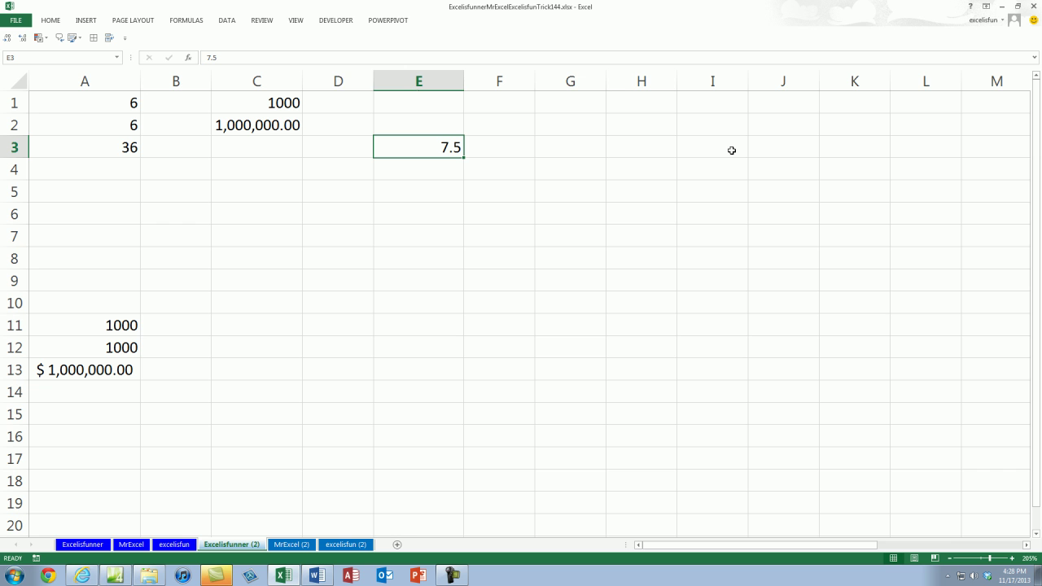
left_click(50, 22)
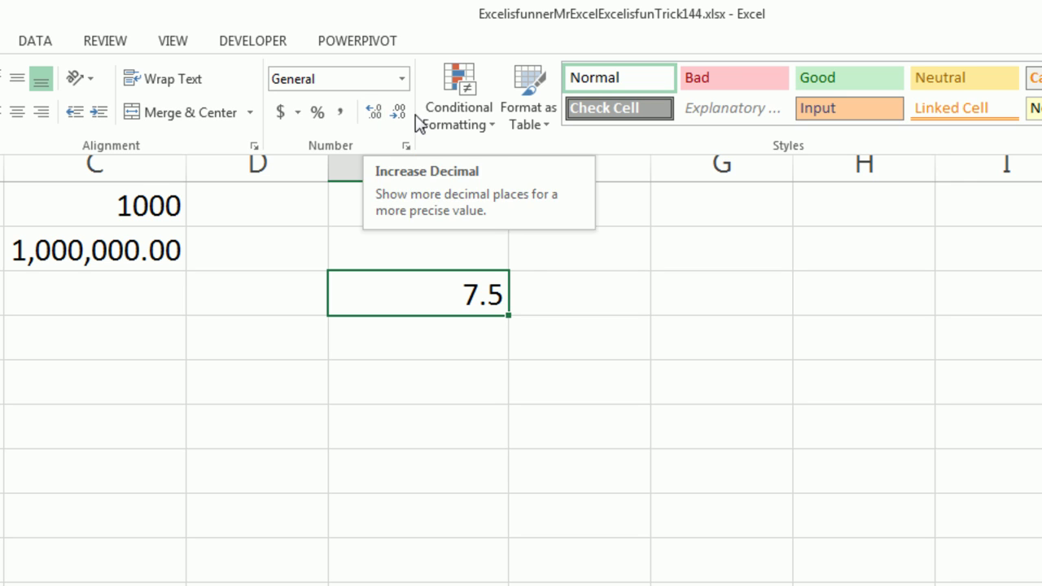
left_click(402, 112)
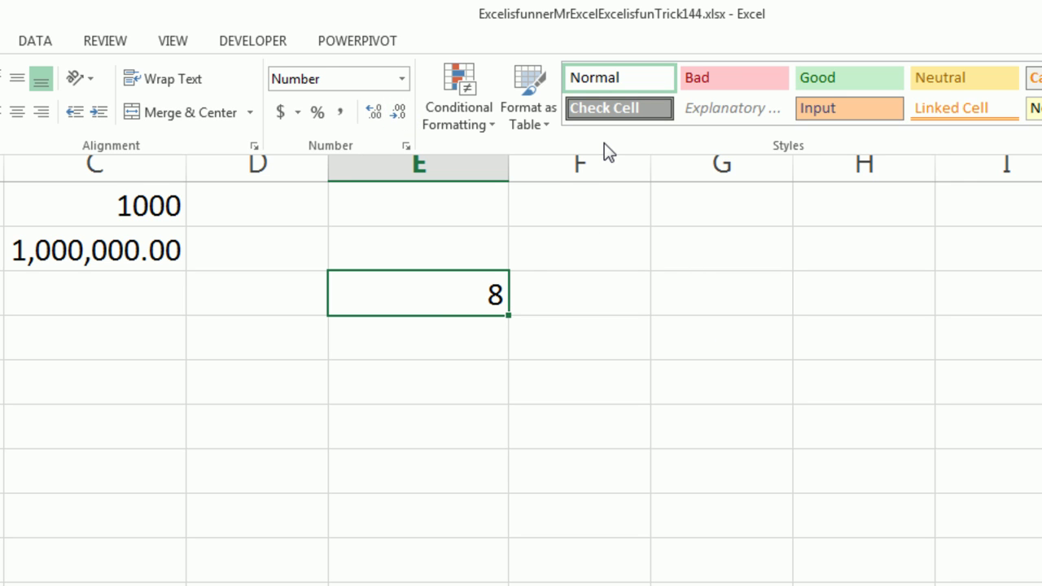